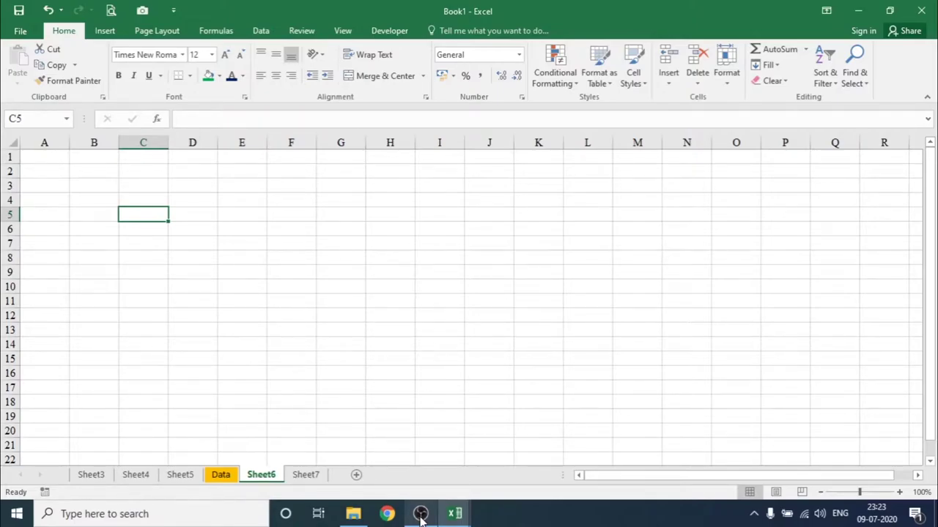
Enter 'Knowledge Tapri' in C5, reselect it and open Format Cells with Ctrl+1
text(Knowledge Tapri)
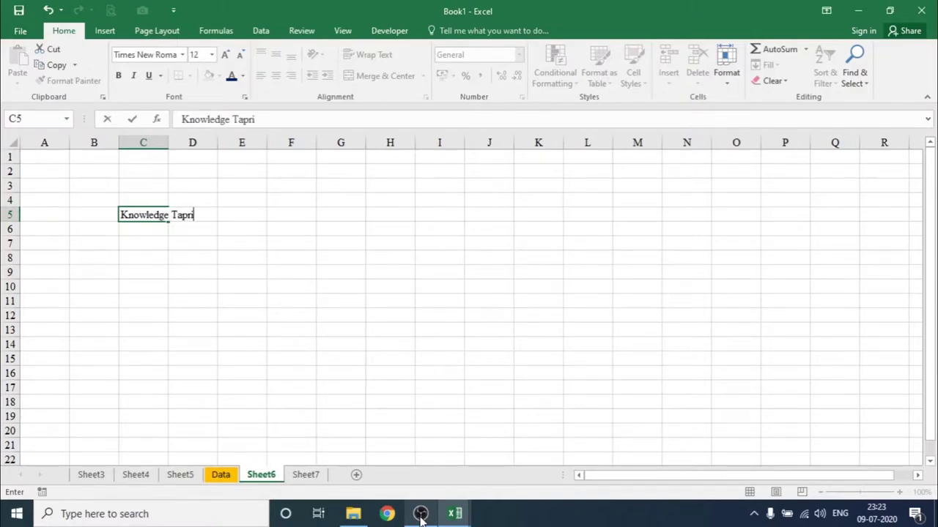
key(Return)
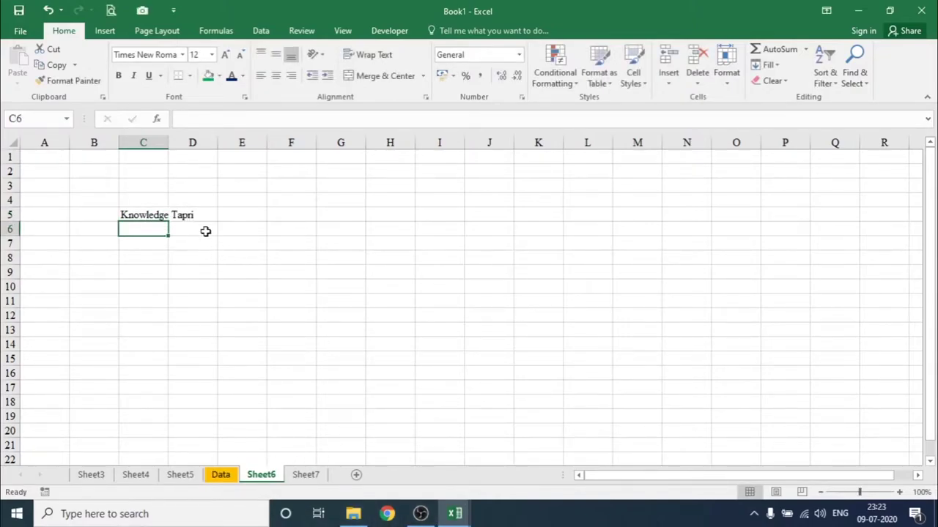
click(158, 216)
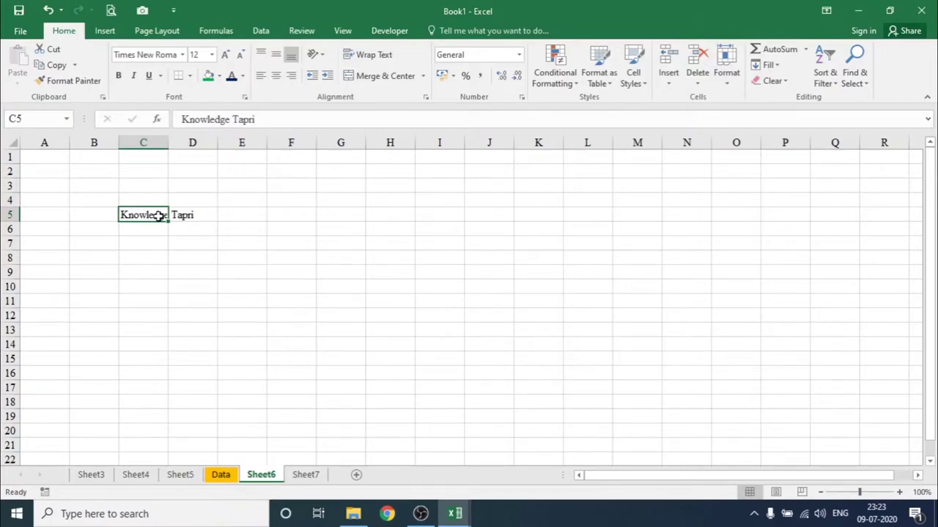
key(ctrl+1)
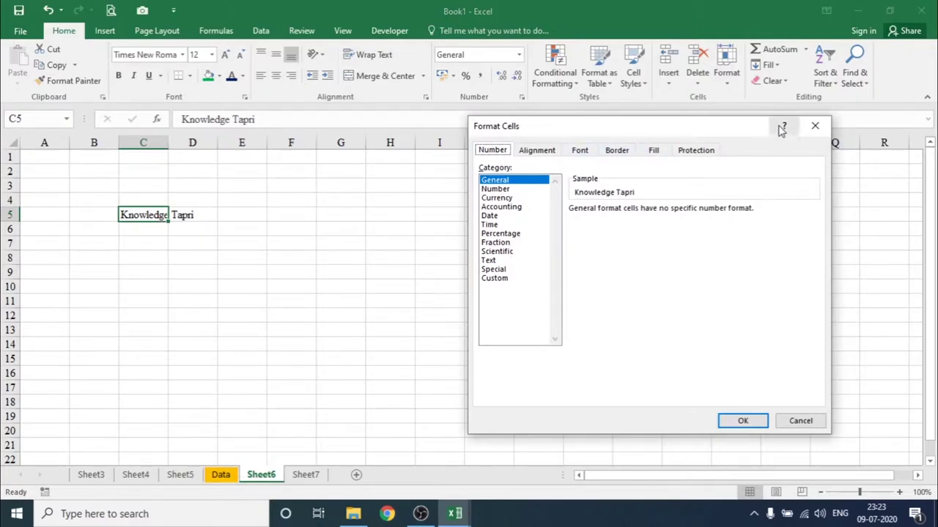
Give C5 the Text number format through its right-click Format Cells dialog
click(813, 126)
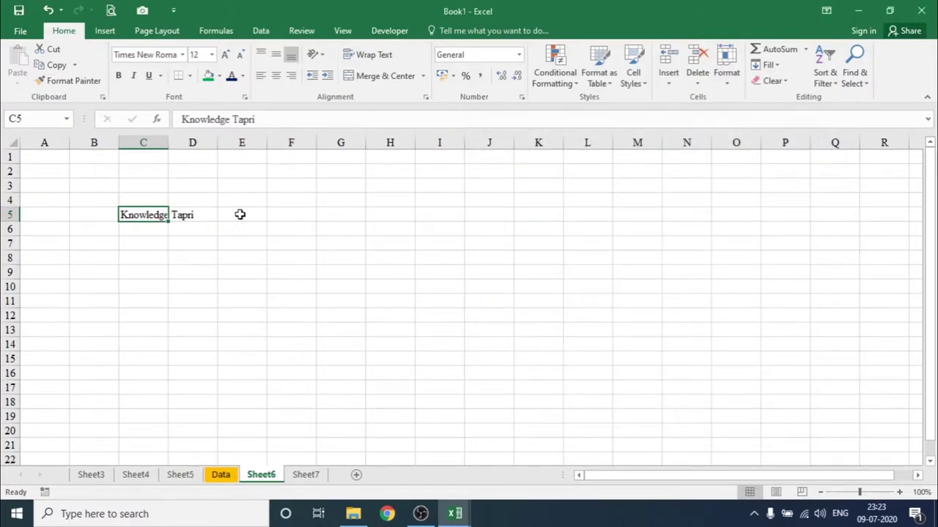
right_click(149, 219)
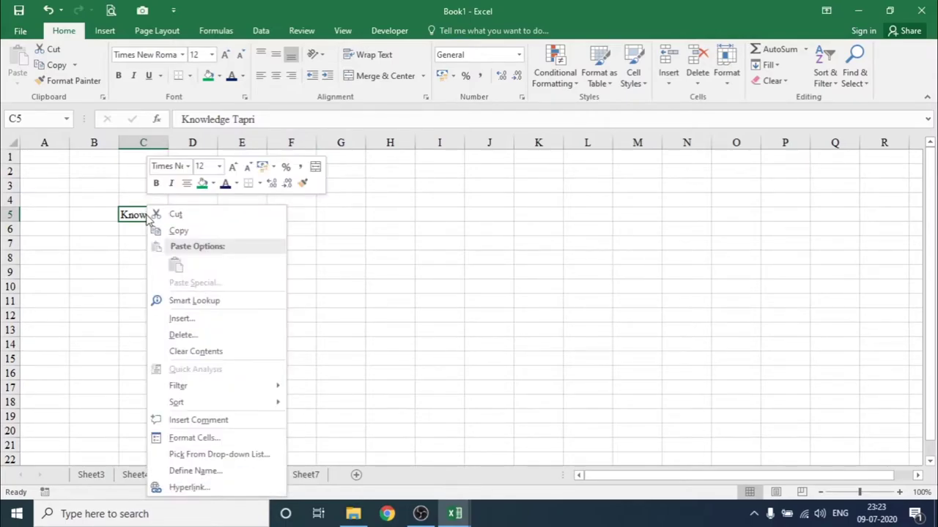
mouse_move(188, 386)
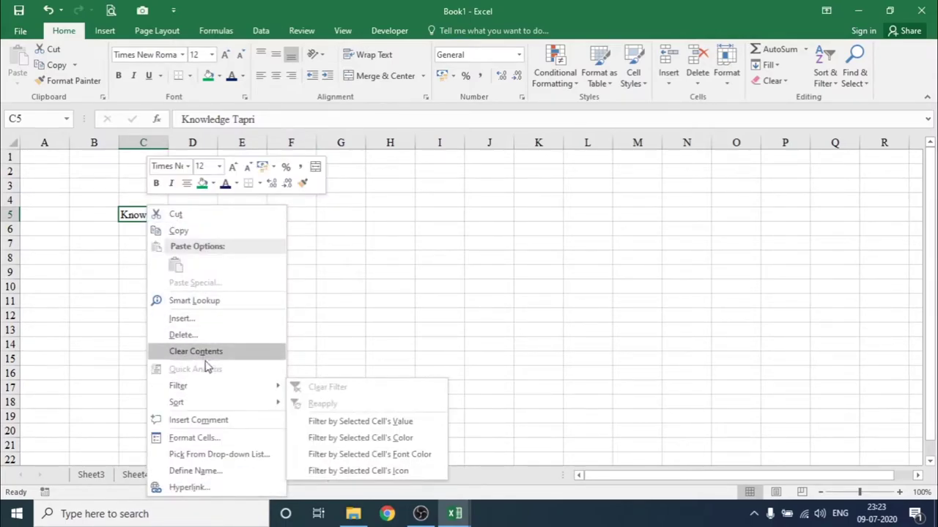
click(202, 439)
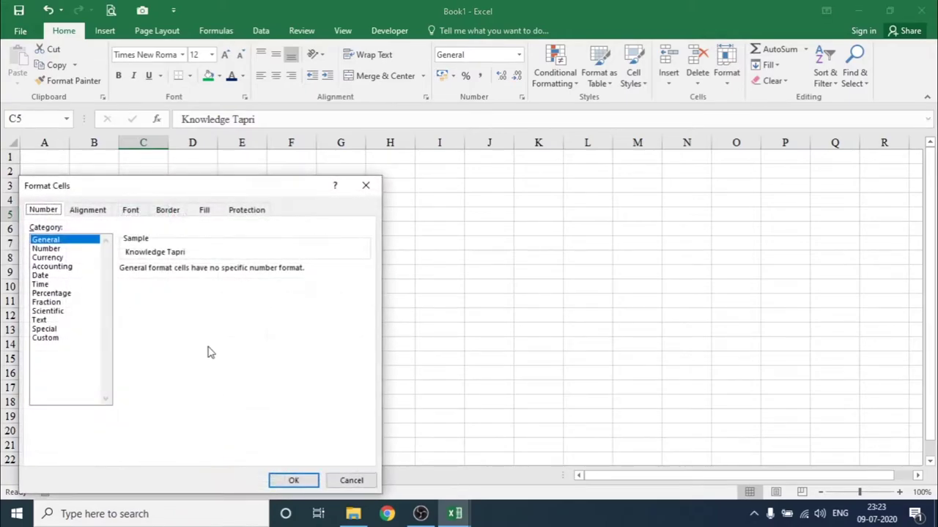
drag(187, 192, 418, 90)
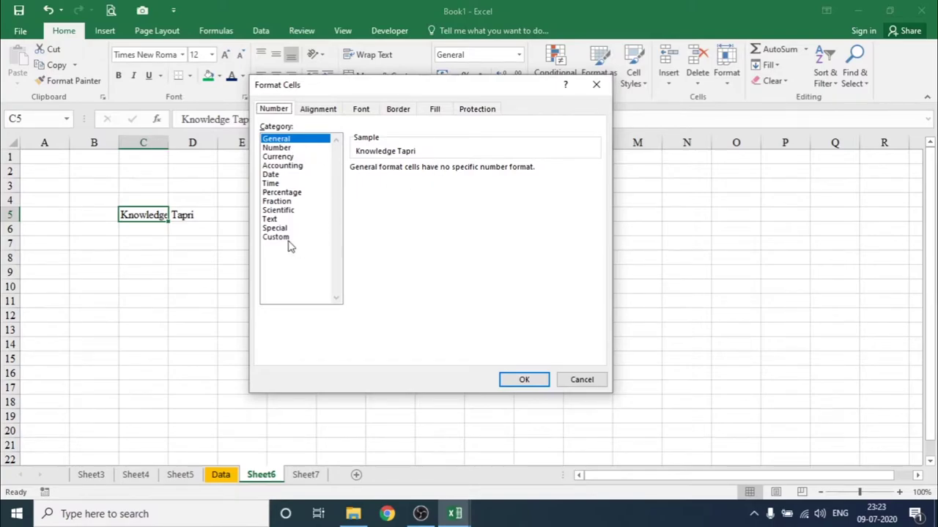
click(271, 220)
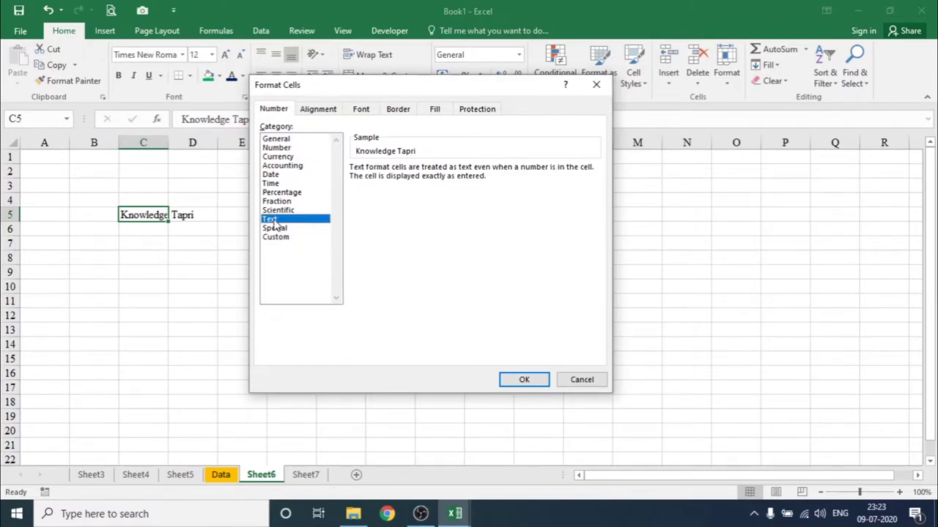
click(538, 379)
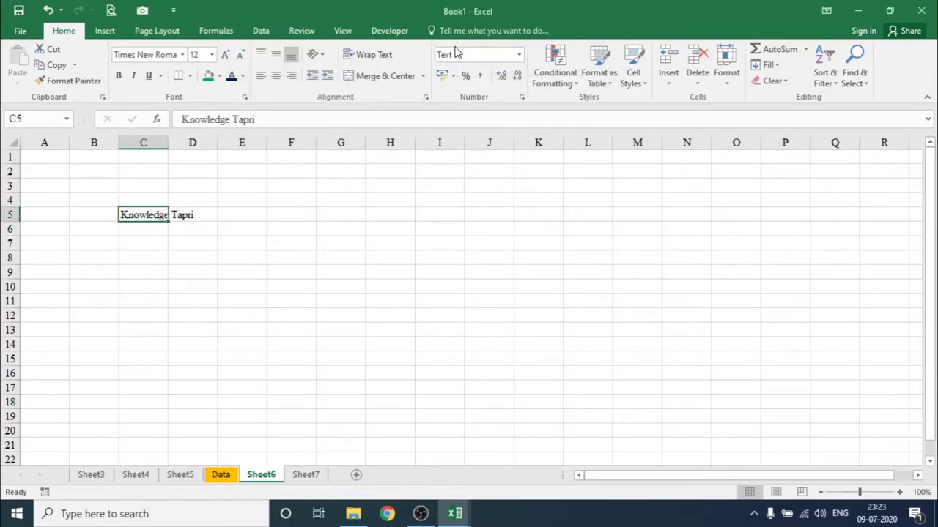
Reopen Format Cells for C5 from its right-click menu
right_click(144, 215)
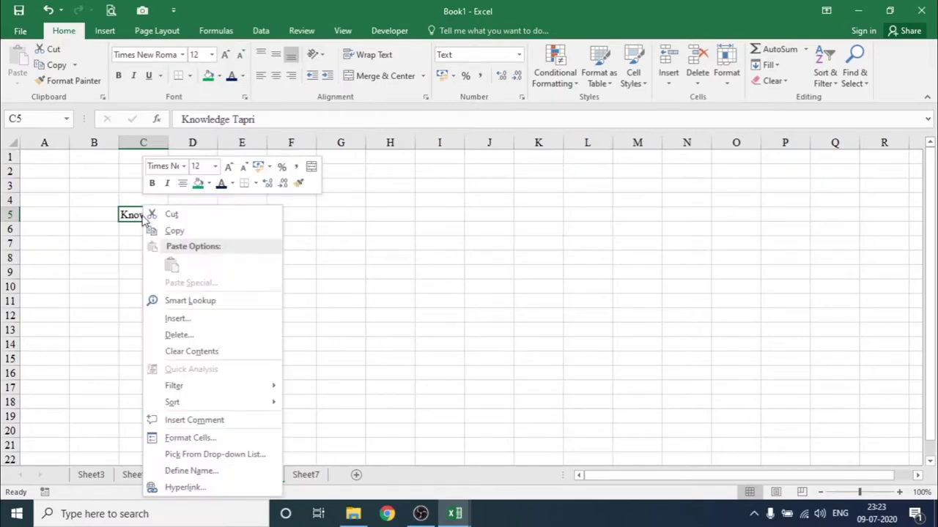
click(195, 434)
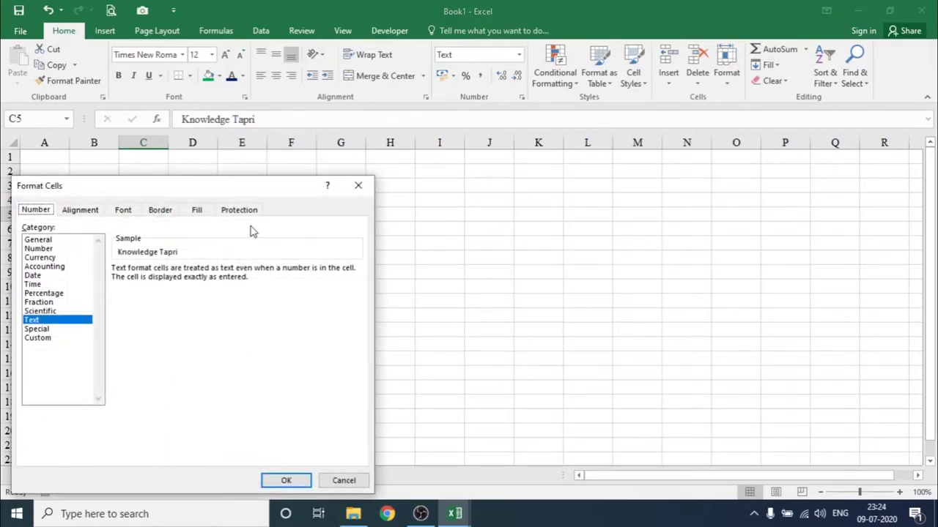
drag(157, 189, 393, 104)
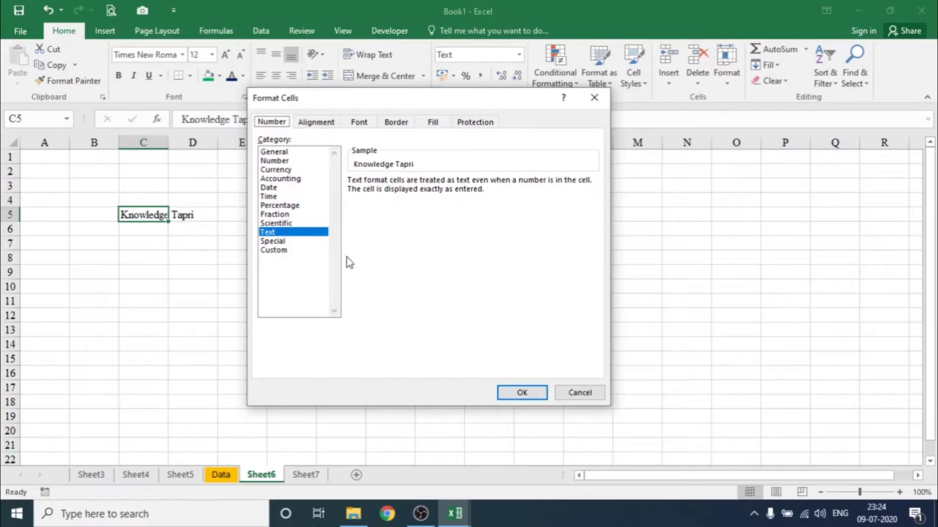
Set Center horizontal, Justify vertical alignment and a 45-degree text orientation for C5
click(307, 126)
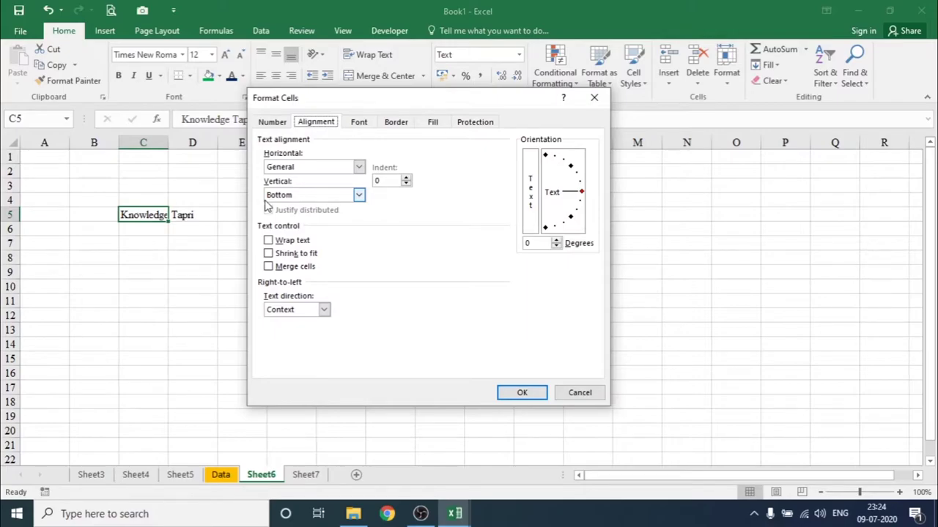
drag(360, 109, 355, 133)
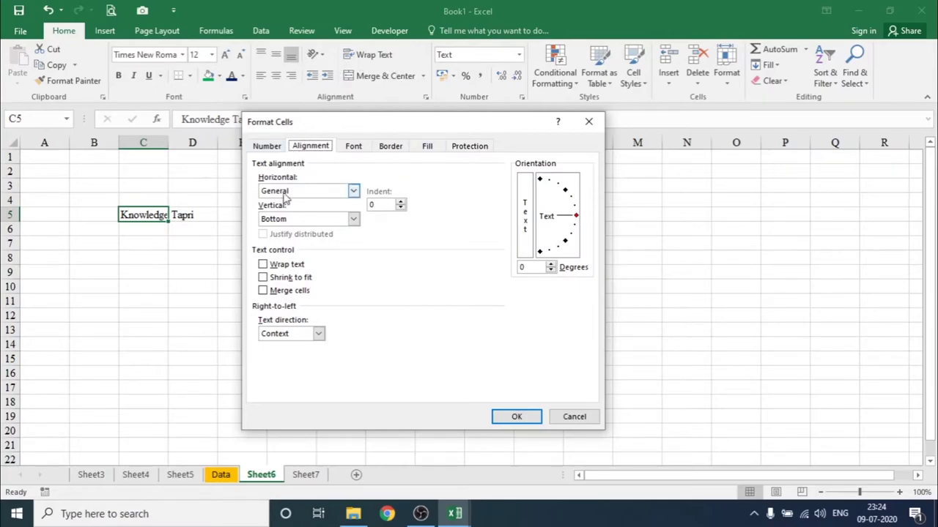
click(353, 191)
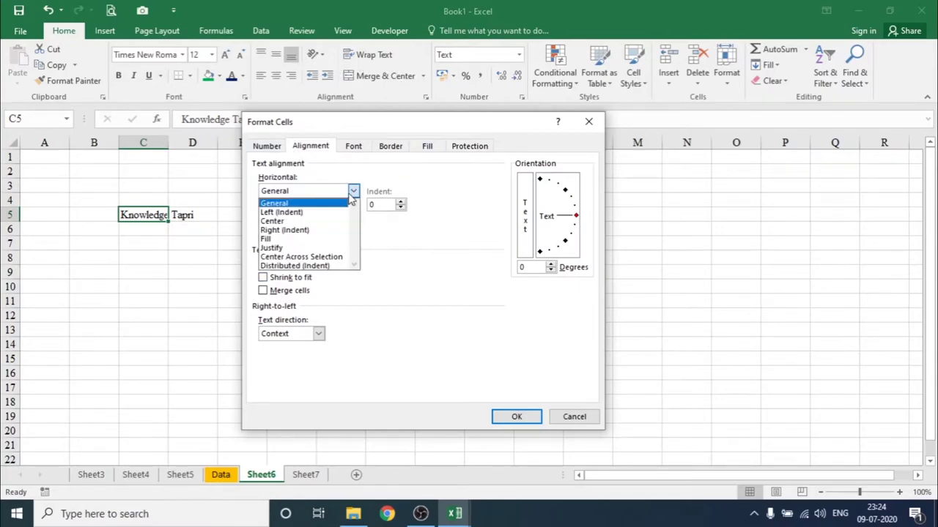
click(295, 221)
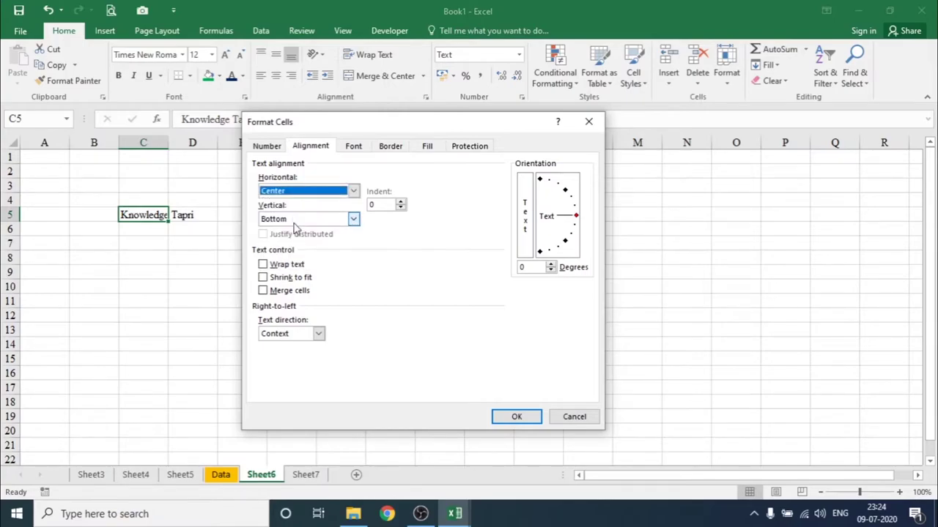
click(353, 219)
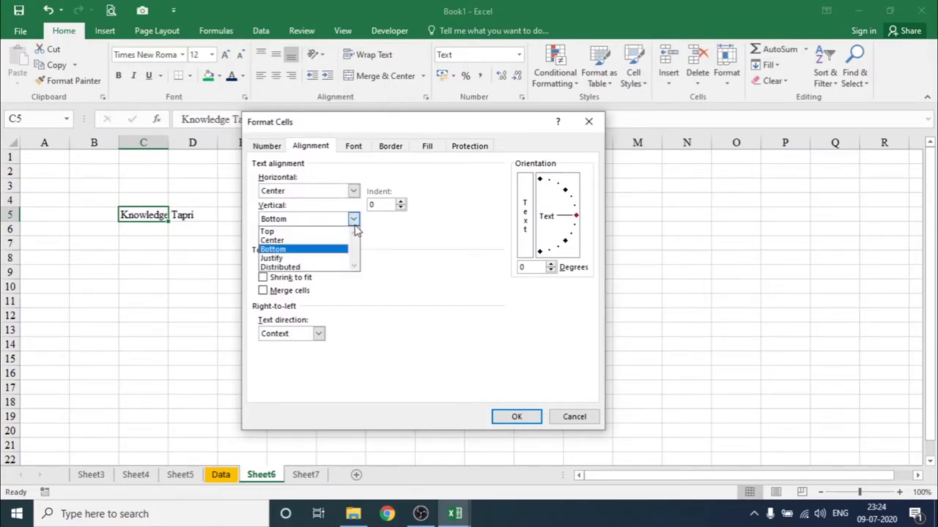
click(279, 261)
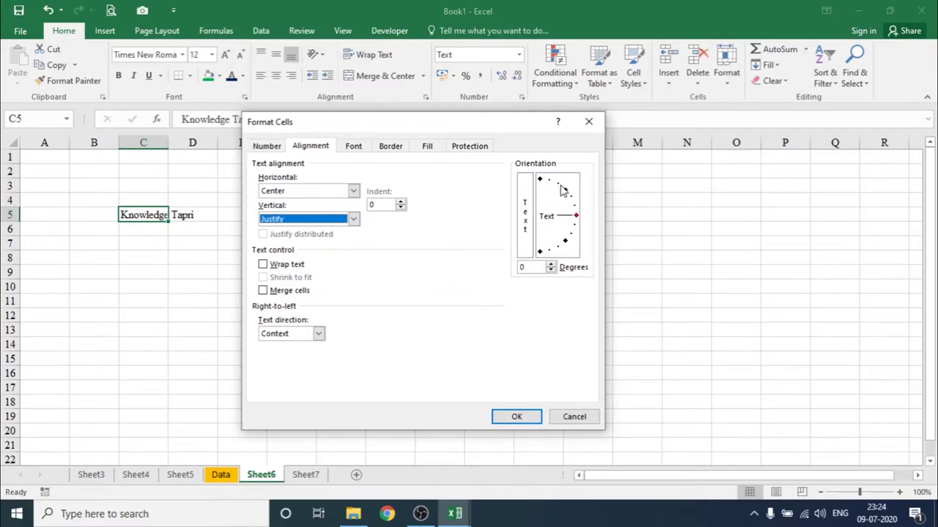
drag(576, 218, 565, 191)
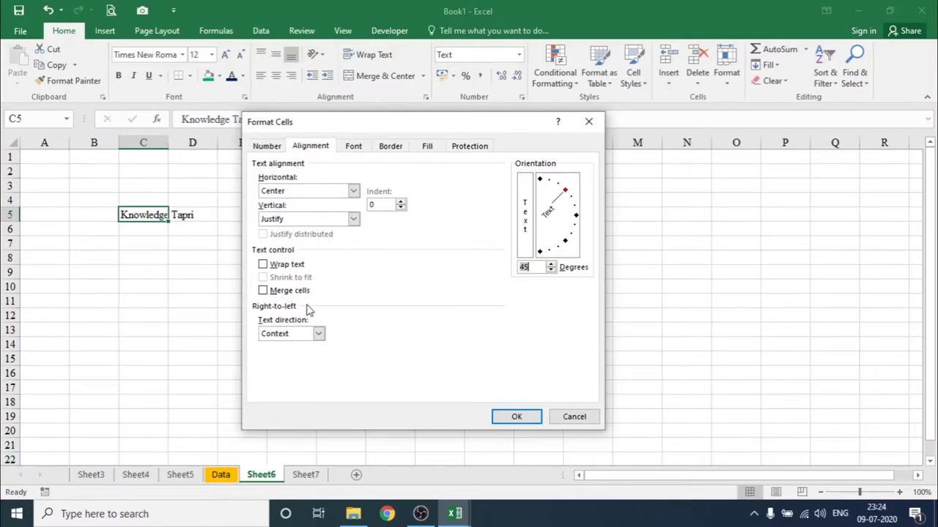
Toggle Strikethrough and Superscript on and off again, leaving both unset, then view borders
click(355, 146)
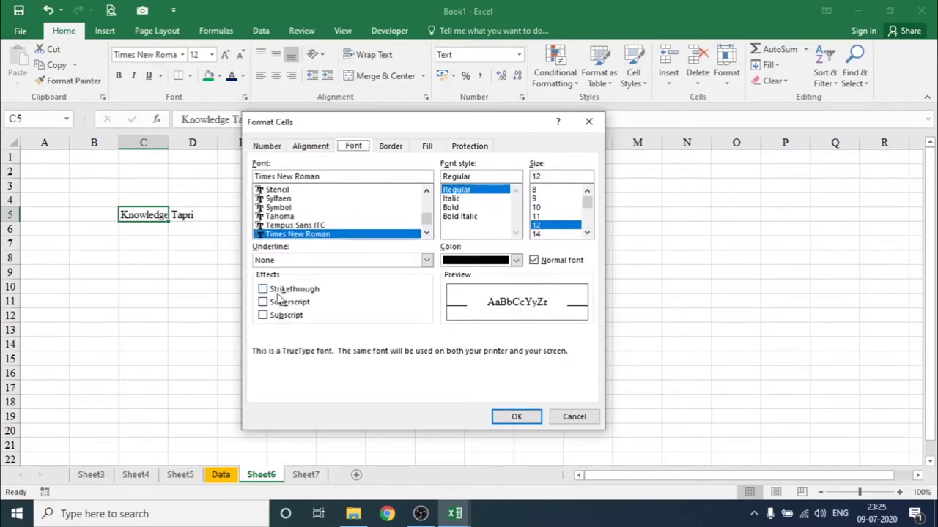
click(264, 290)
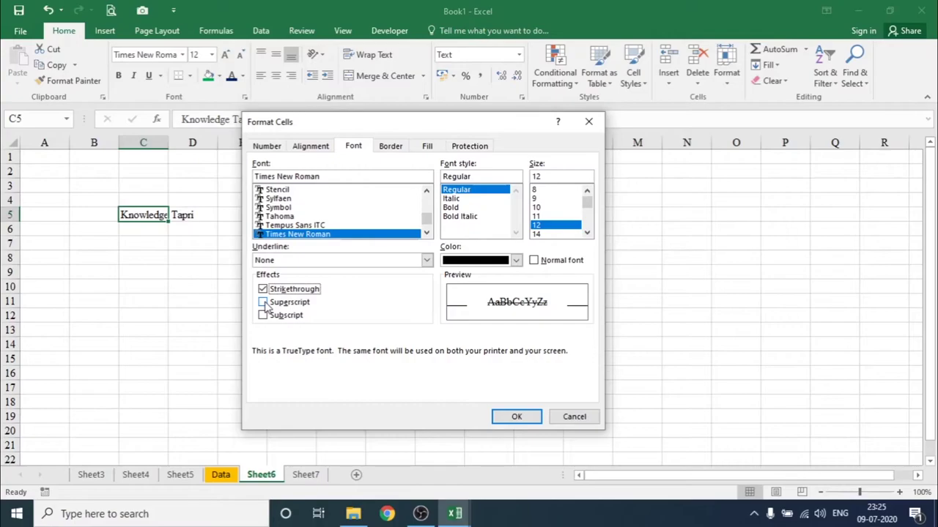
click(263, 303)
click(263, 303)
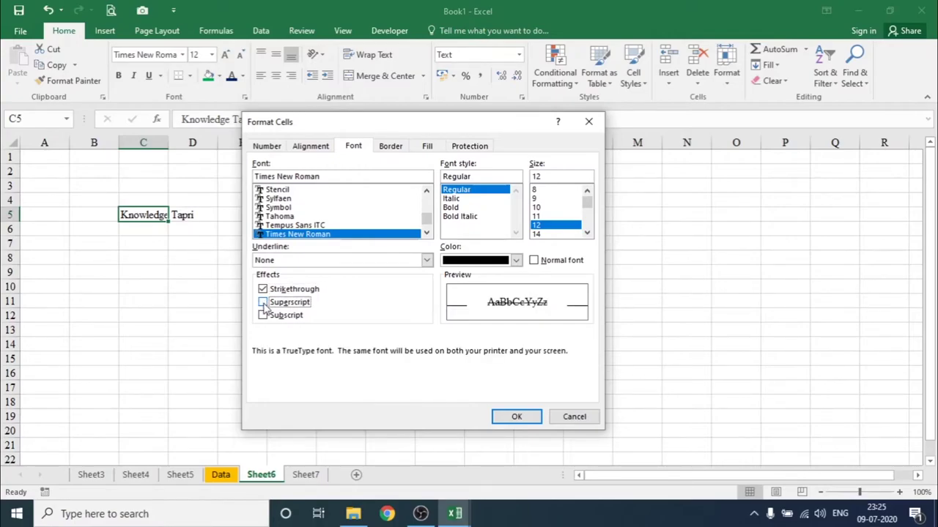
click(263, 289)
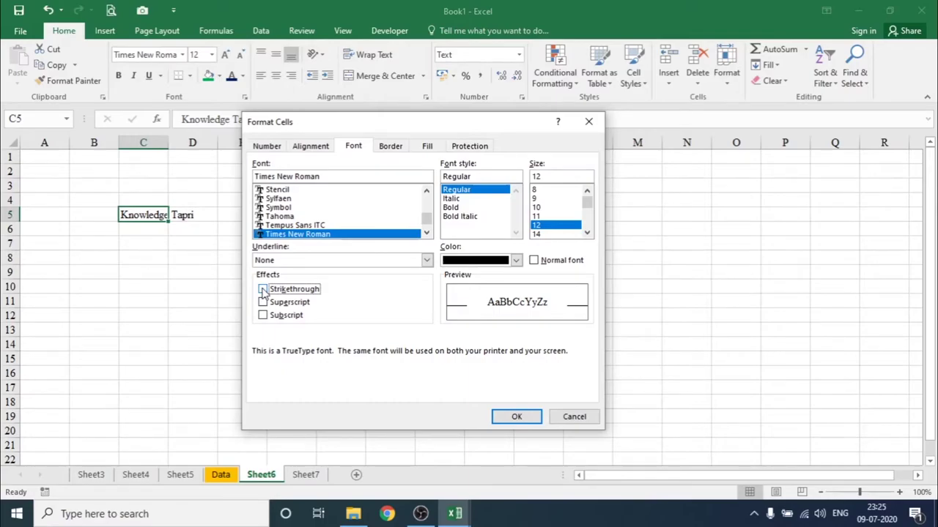
click(400, 146)
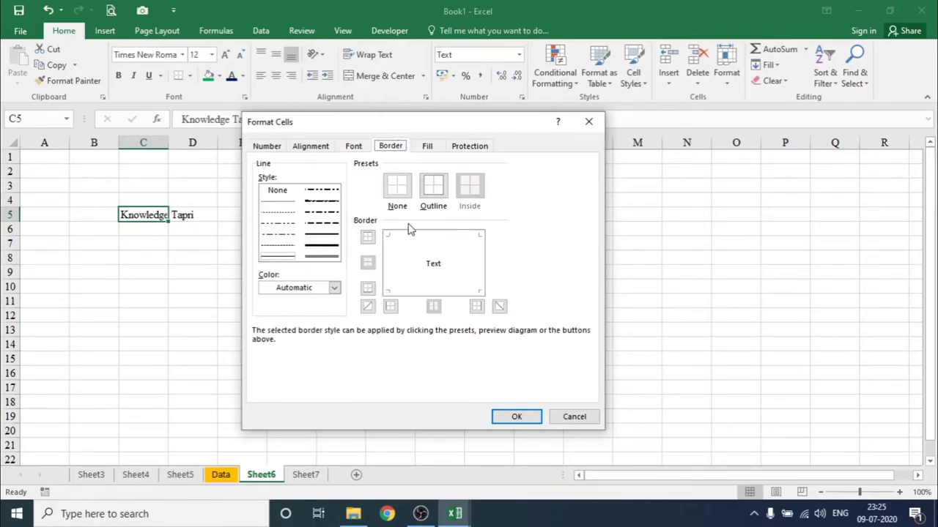
Add thick top and bottom borders and a yellow fill to C5, then apply
click(322, 254)
click(367, 236)
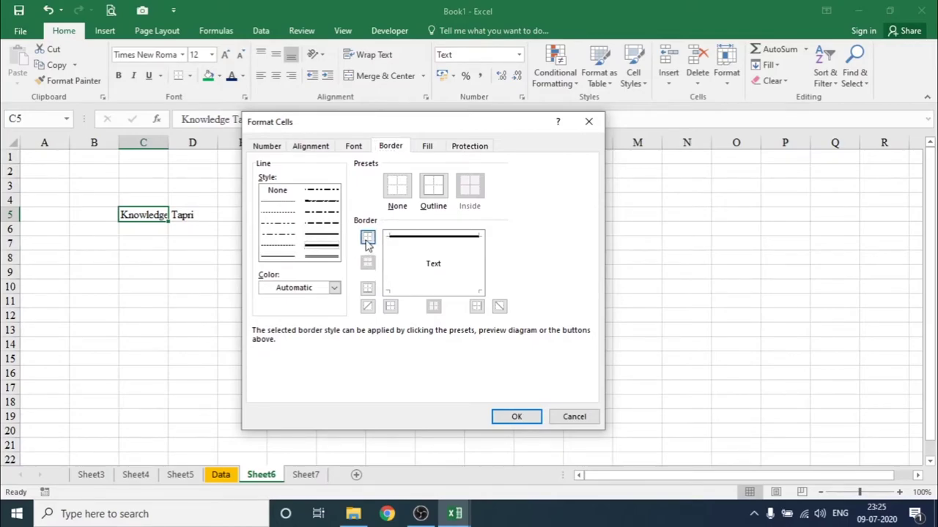
click(368, 288)
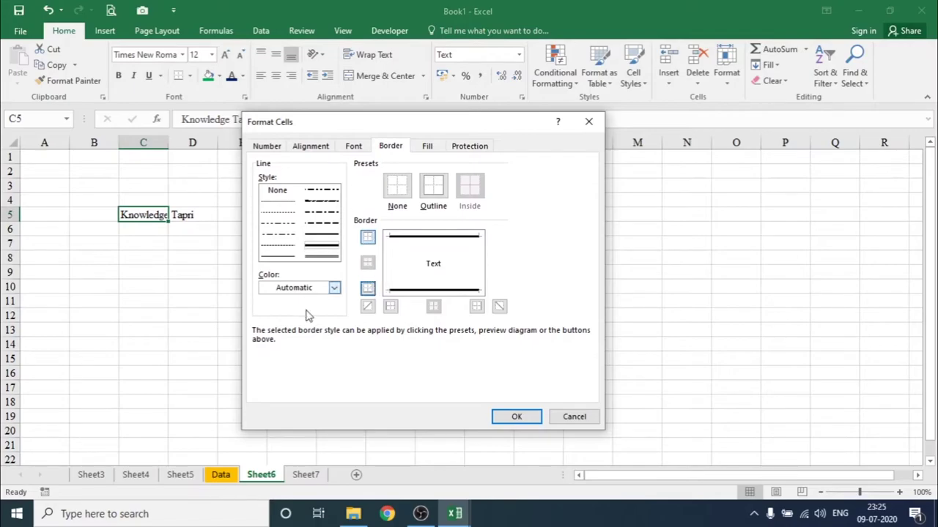
click(429, 148)
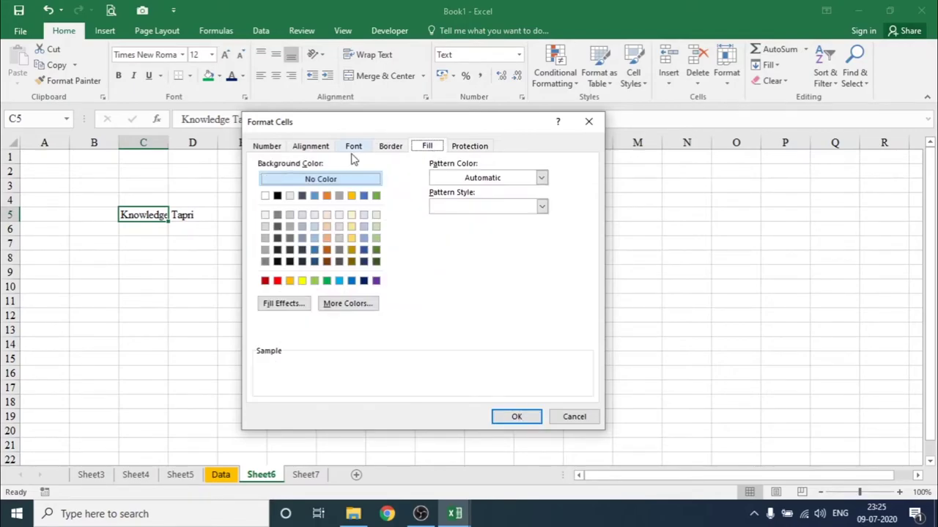
click(302, 281)
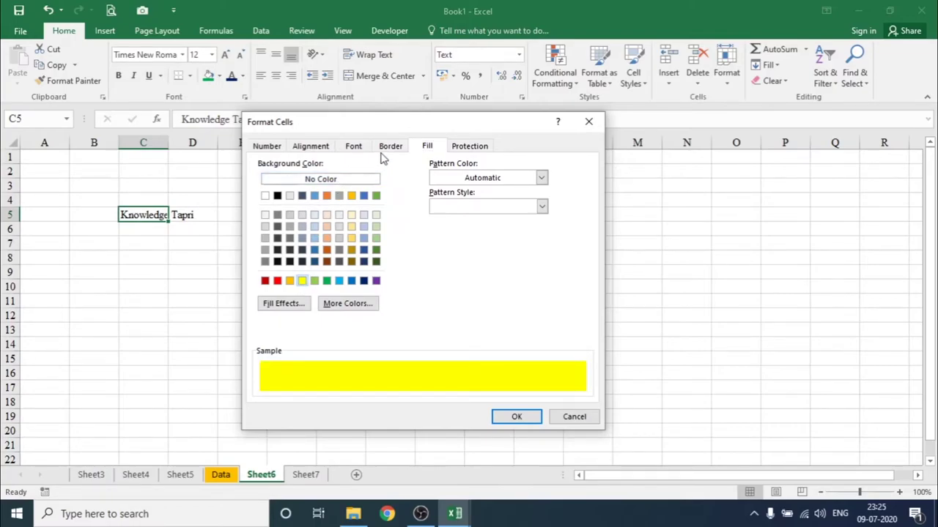
click(516, 417)
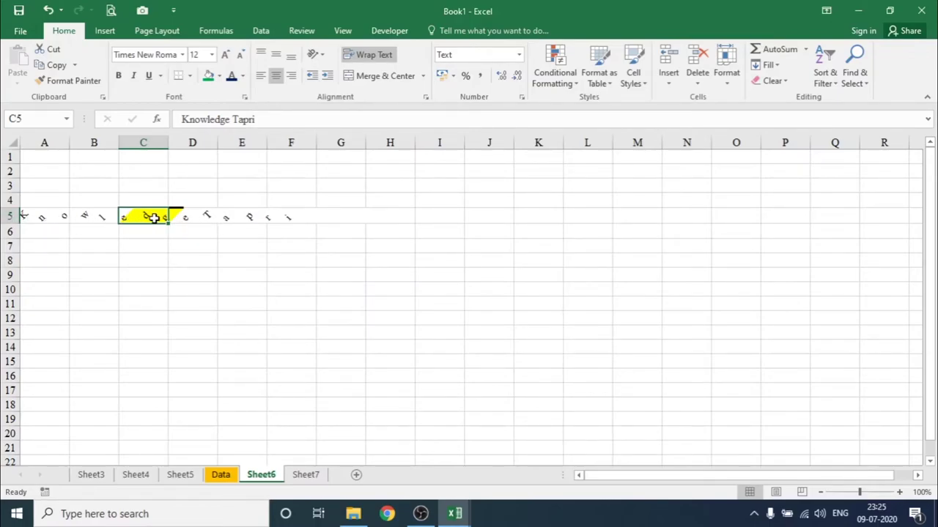
Zoom in seven steps and drag row 5 much taller to reveal the tilted text
click(899, 493)
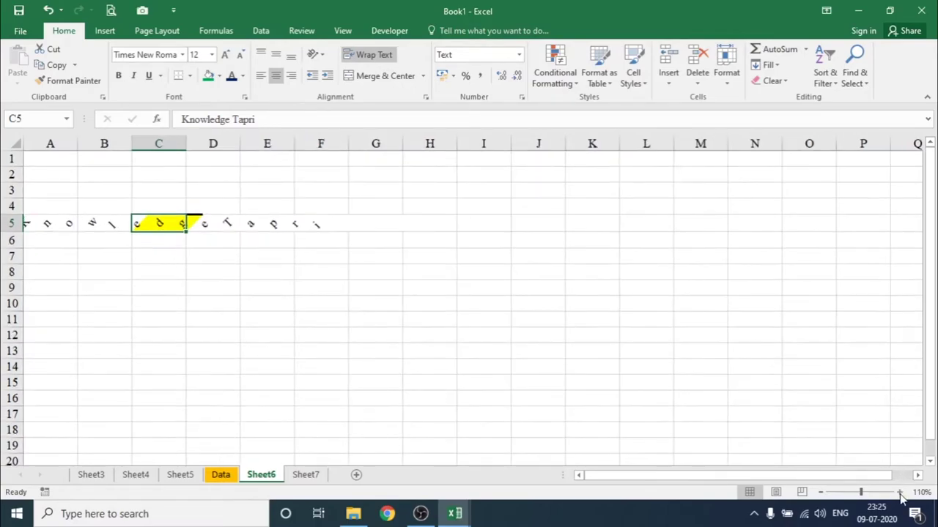
click(899, 492)
click(900, 492)
click(899, 492)
click(900, 492)
click(900, 492)
click(899, 493)
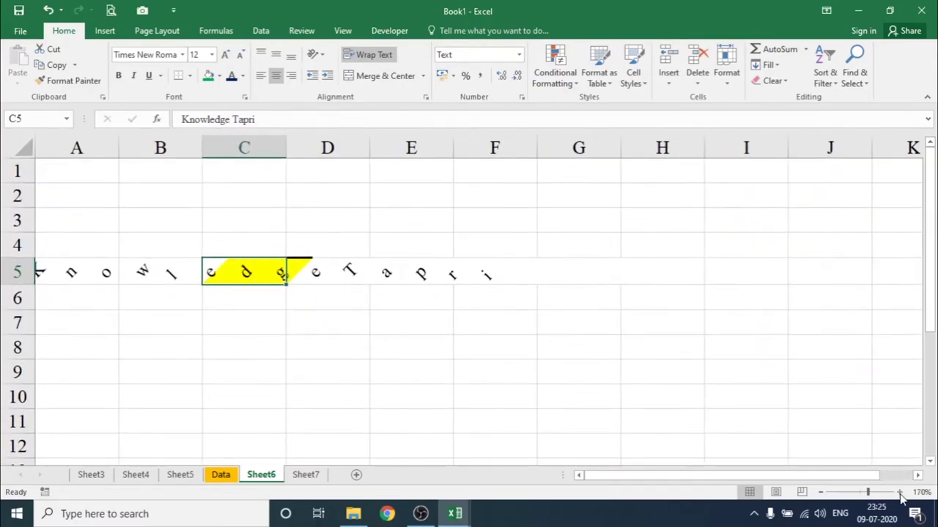
click(899, 492)
click(900, 493)
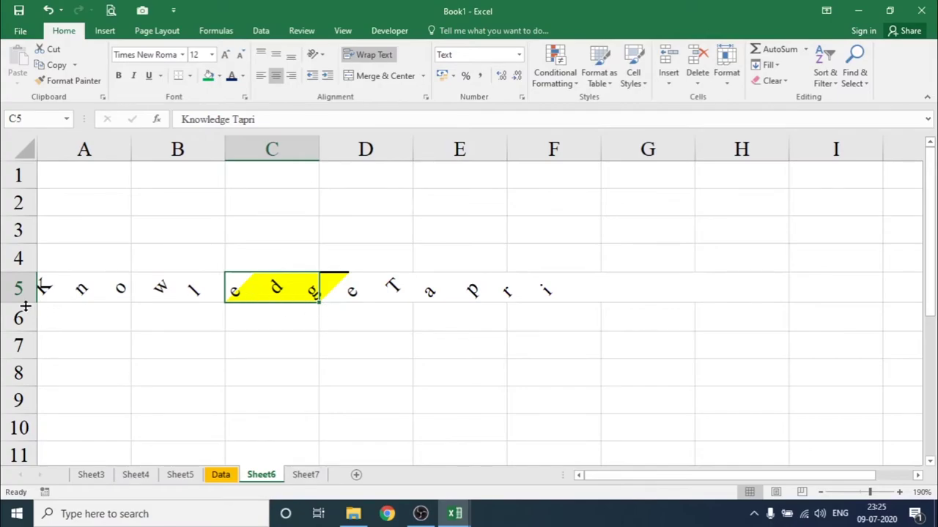
drag(23, 301, 24, 338)
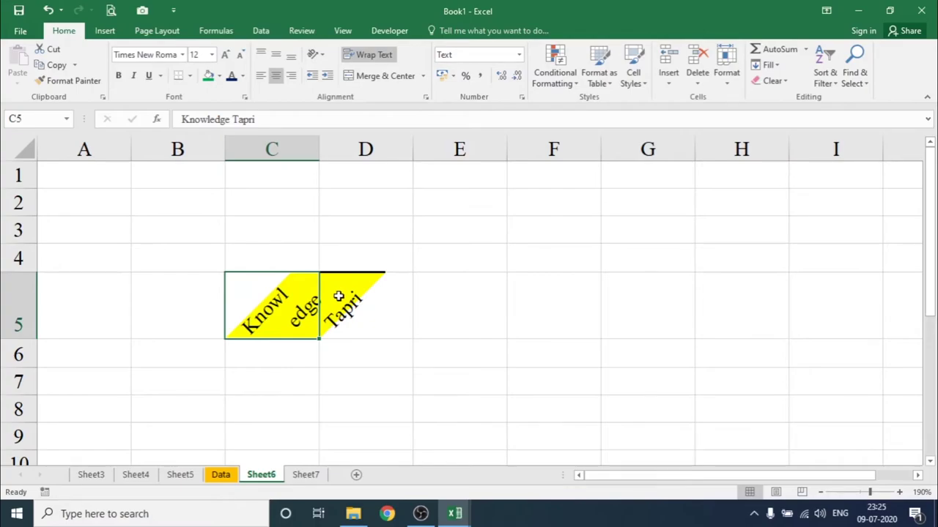
drag(30, 337, 31, 409)
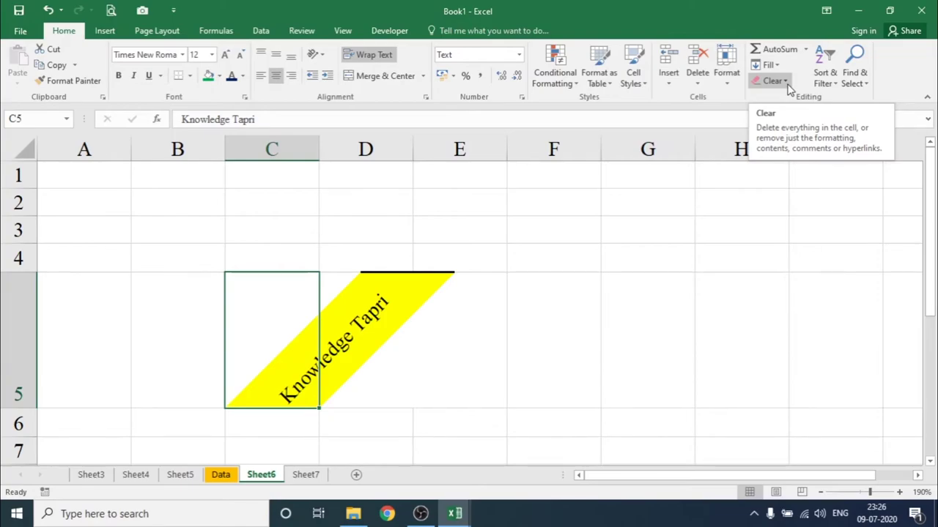
Apply Clear Formats to C5 and autofit row 5 back to normal height
click(789, 89)
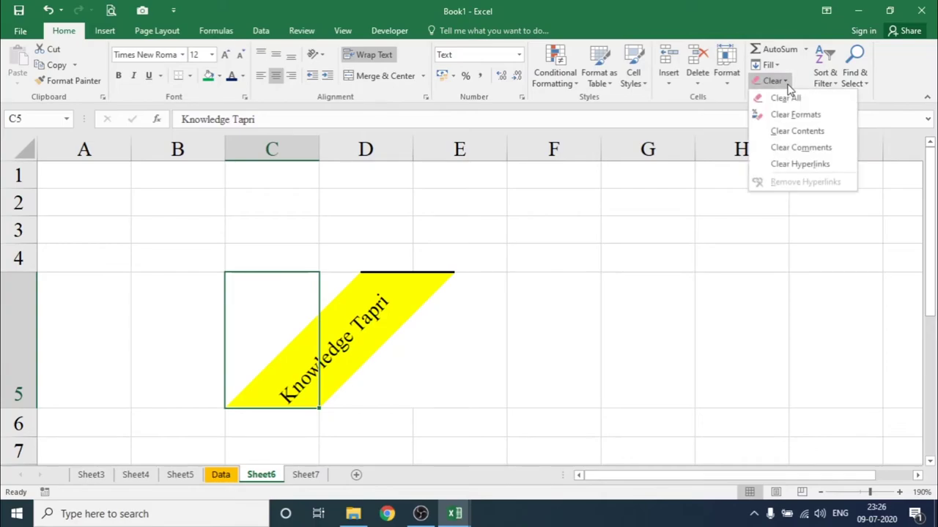
click(803, 117)
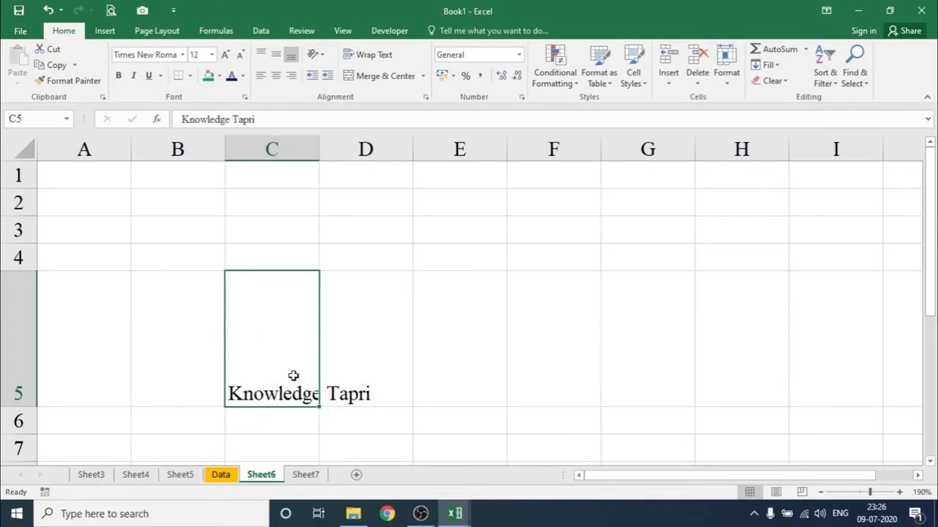
double_click(23, 407)
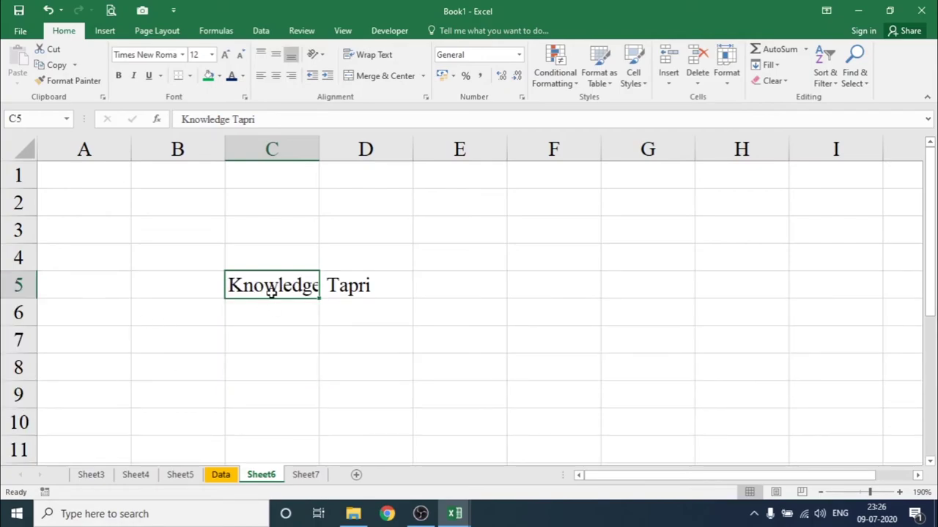